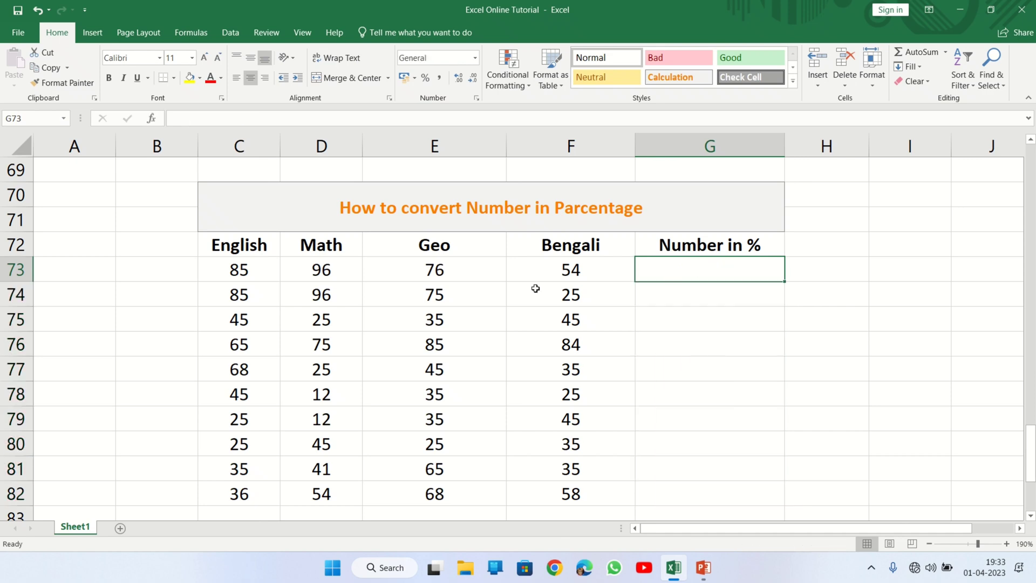
{"action": "left_click", "coordinate": [262, 274]}
{"action": "left_click", "coordinate": [341, 275]}
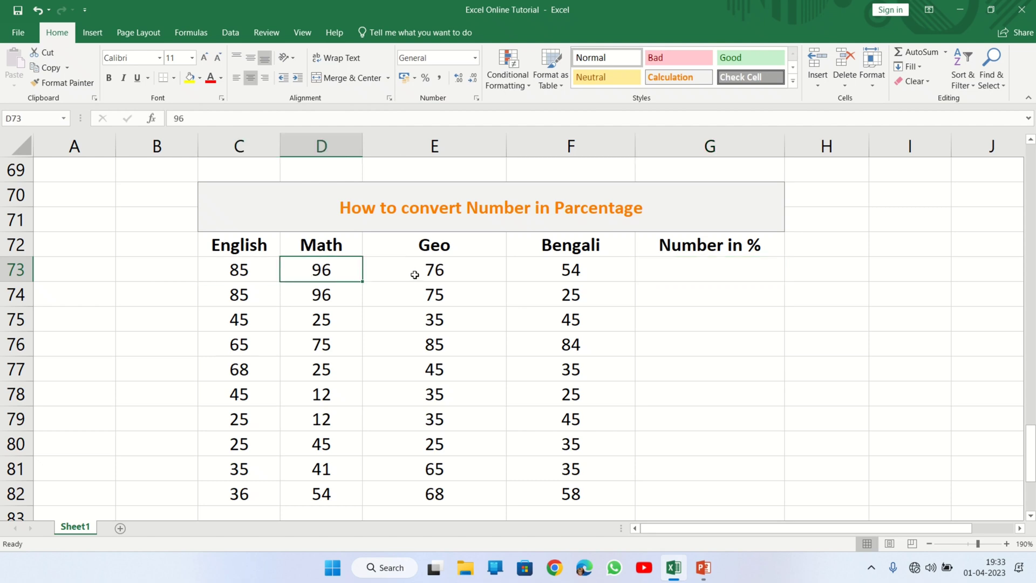
{"action": "left_click", "coordinate": [414, 273]}
{"action": "left_click", "coordinate": [549, 270]}
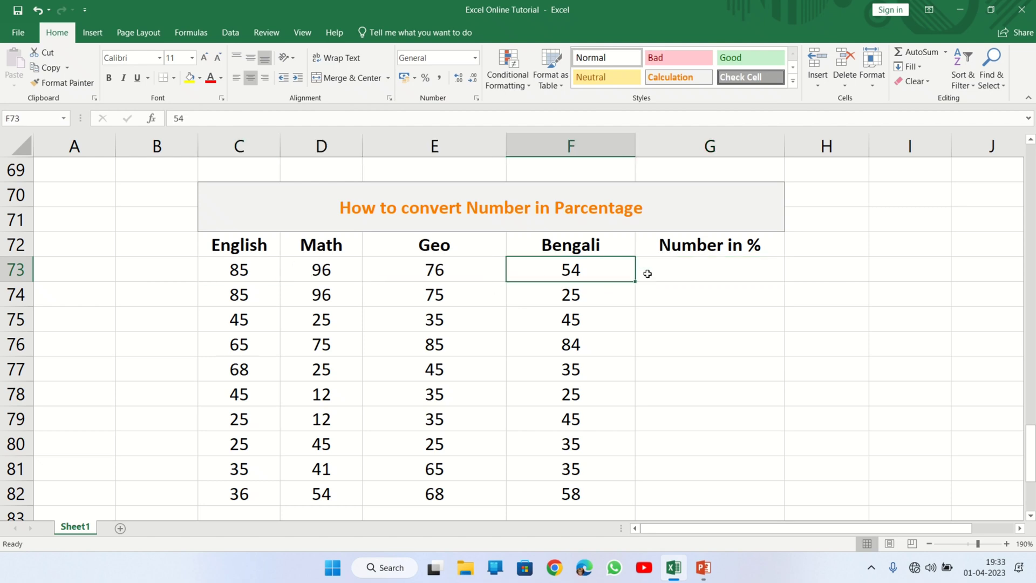
- Enter the formula =SUM(C73:F73)/400 in cell G73 to divide the four subjects' total by 400
{"action": "left_click", "coordinate": [693, 262]}
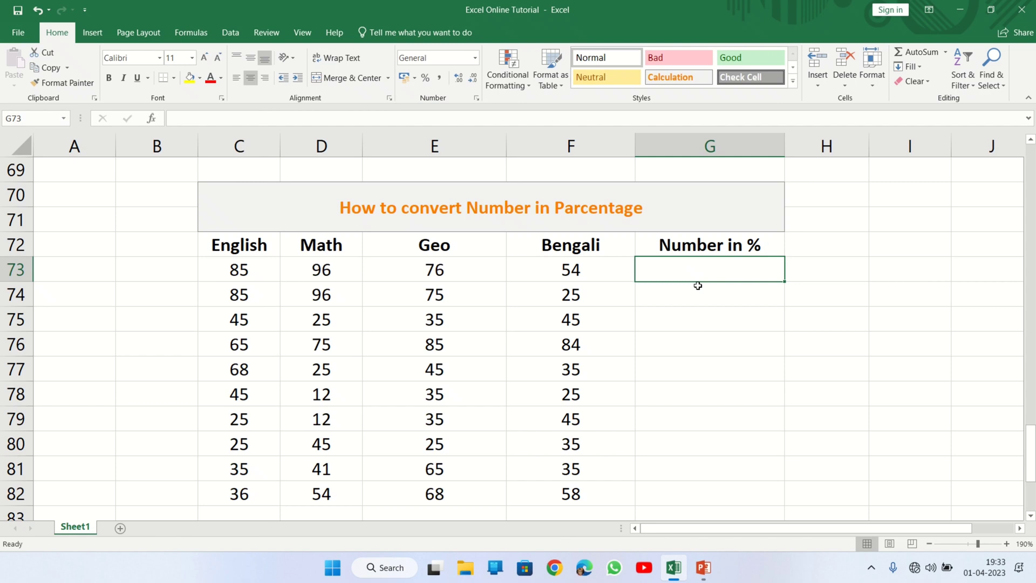
{"action": "type", "text": "="}
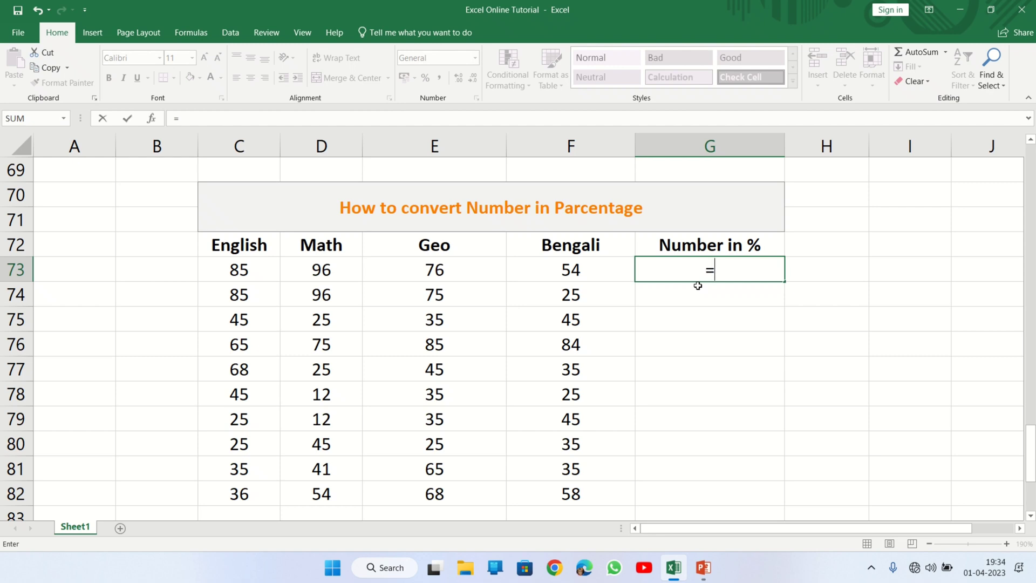
{"action": "type", "text": "sum"}
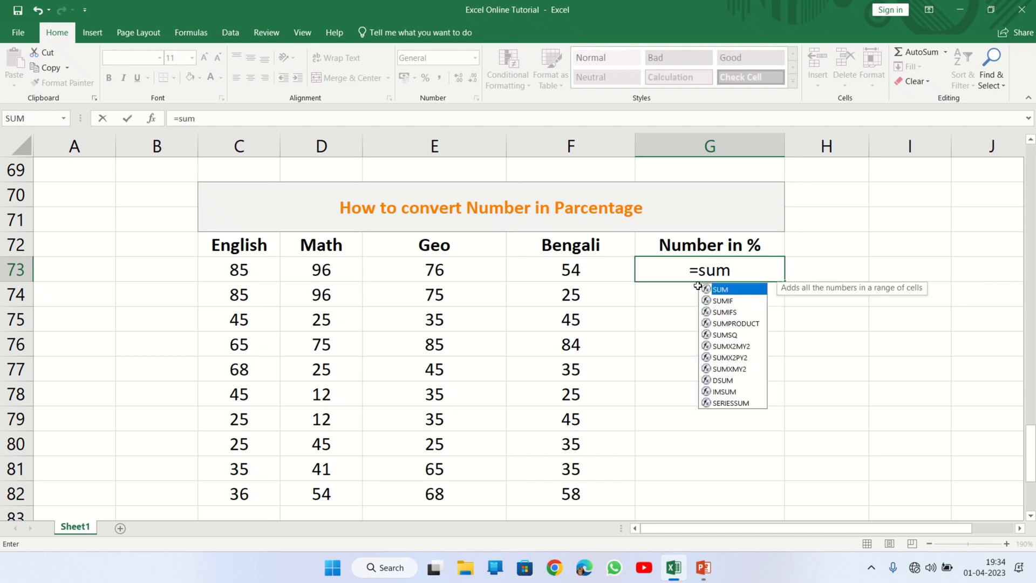
{"action": "type", "text": "("}
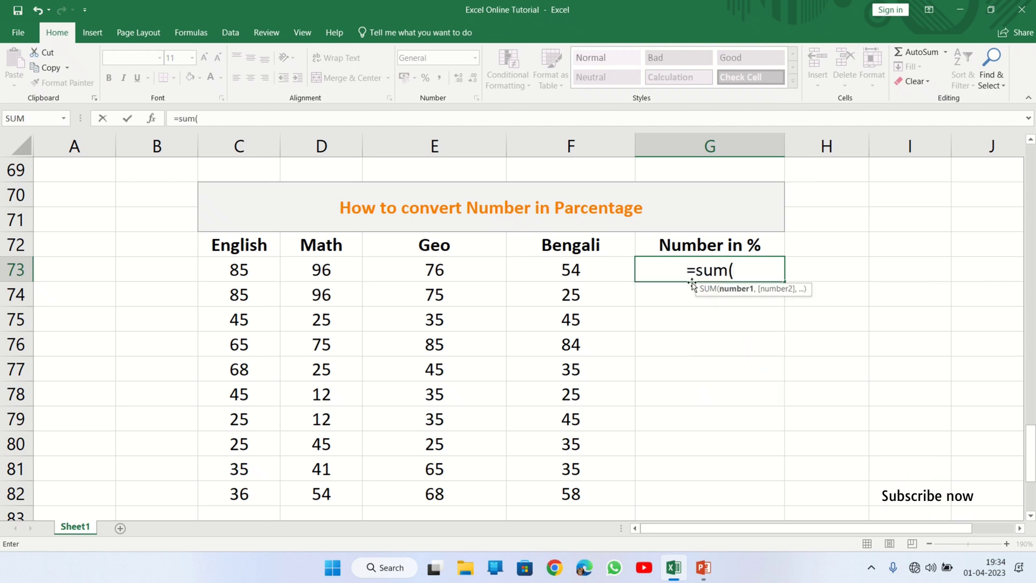
{"action": "left_click_drag", "start_coordinate": [243, 270], "coordinate": [549, 262]}
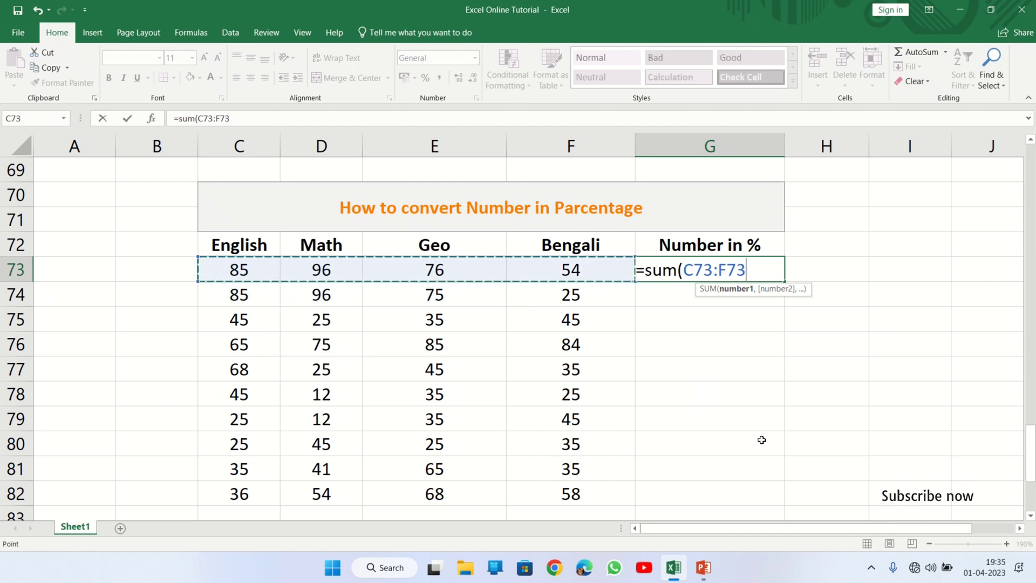
{"action": "type", "text": ")"}
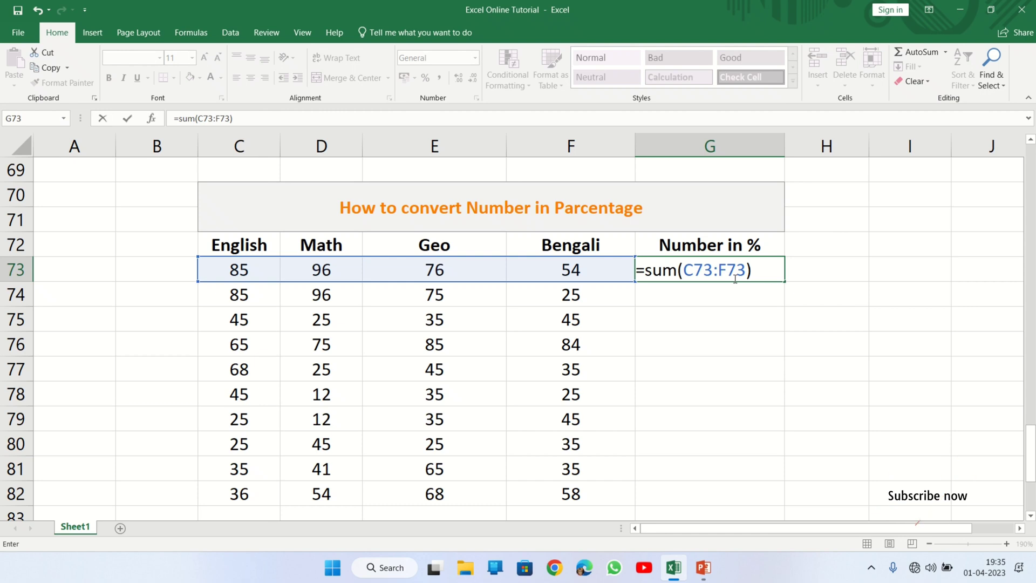
{"action": "type", "text": "/"}
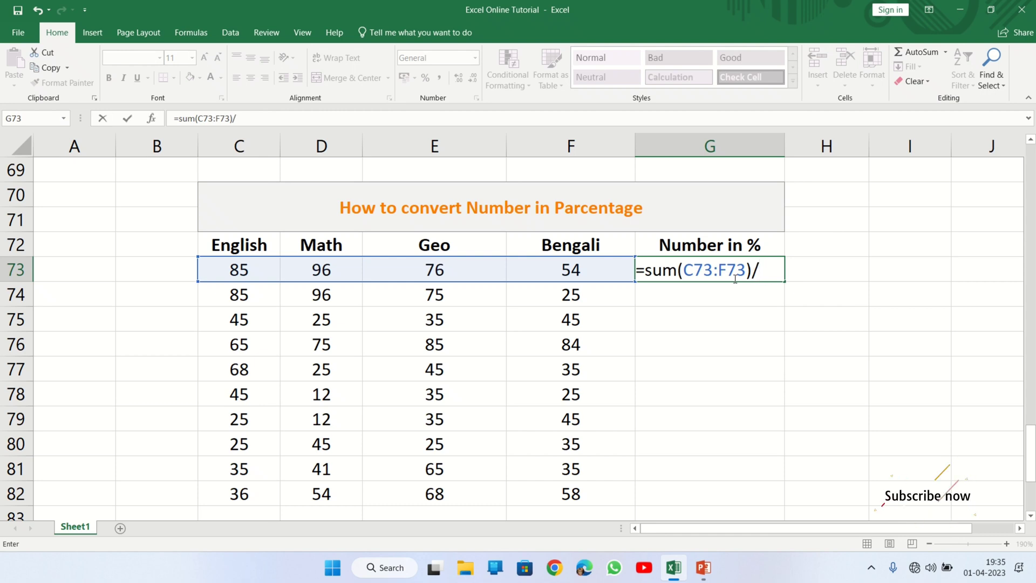
{"action": "type", "text": "4"}
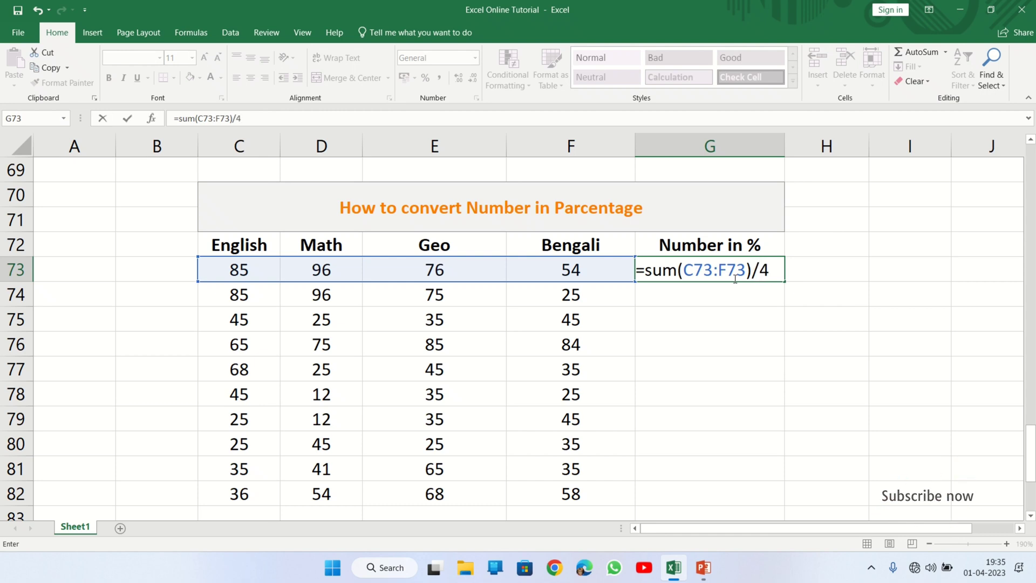
{"action": "type", "text": "00"}
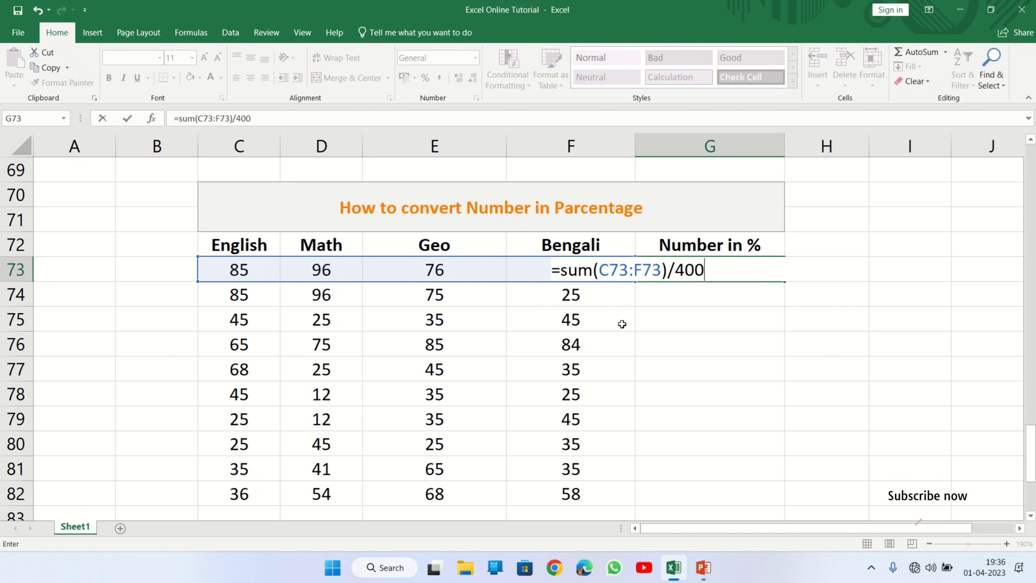
{"action": "key", "text": "Return"}
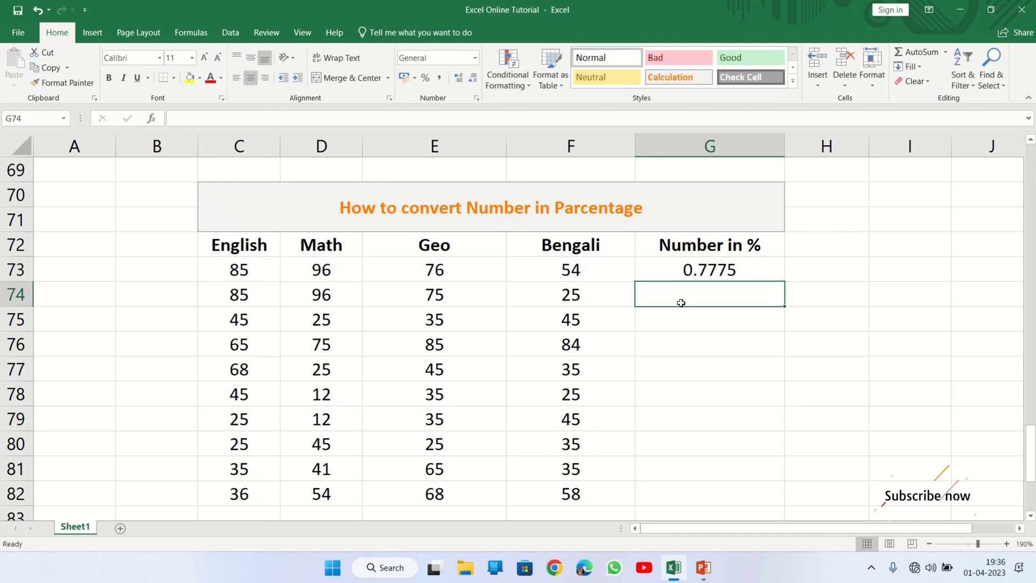
- Format cell G73 as Percentage with 2 decimal places
{"action": "left_click", "coordinate": [731, 268]}
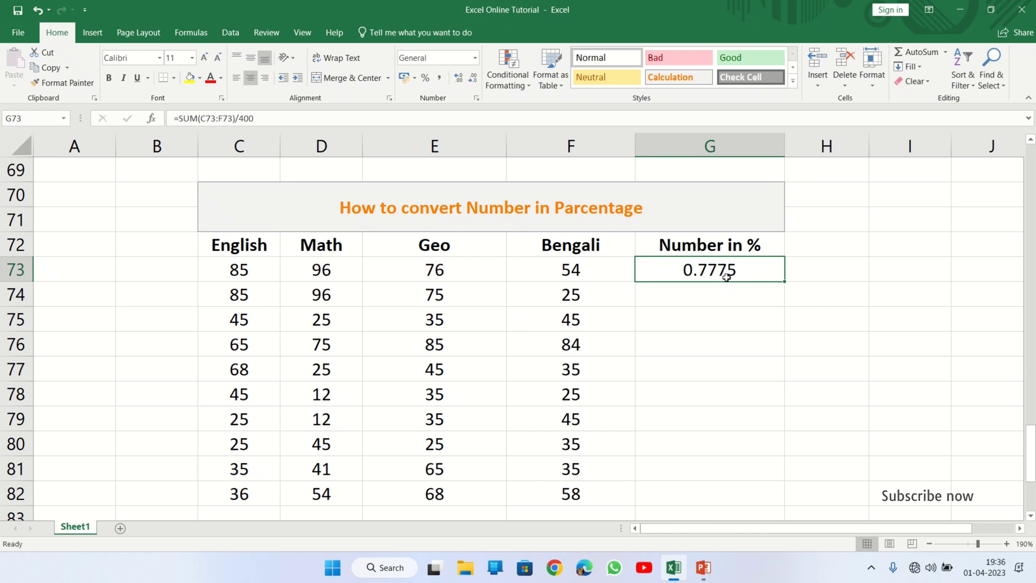
{"action": "left_click", "coordinate": [730, 296]}
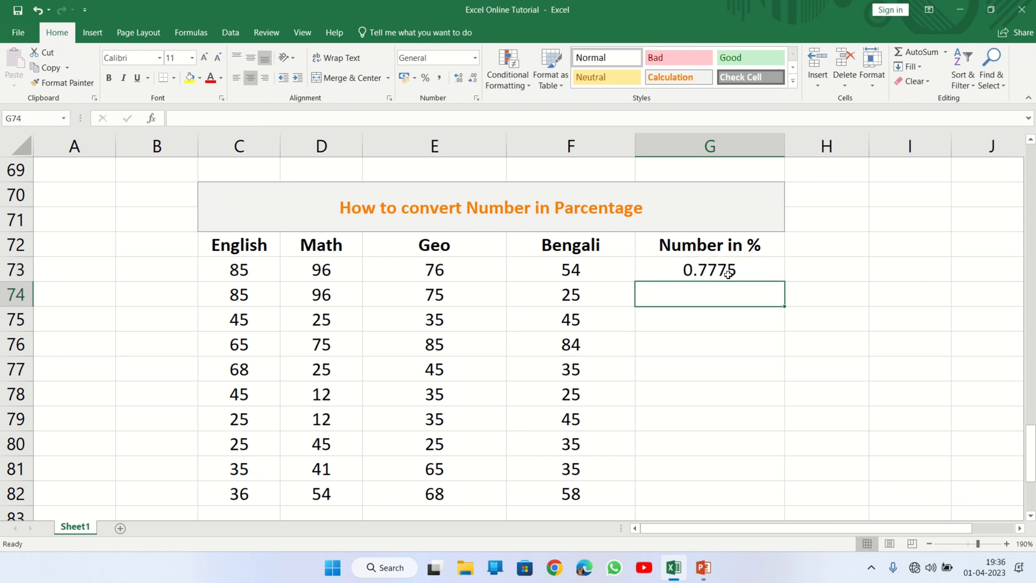
{"action": "left_click", "coordinate": [728, 274]}
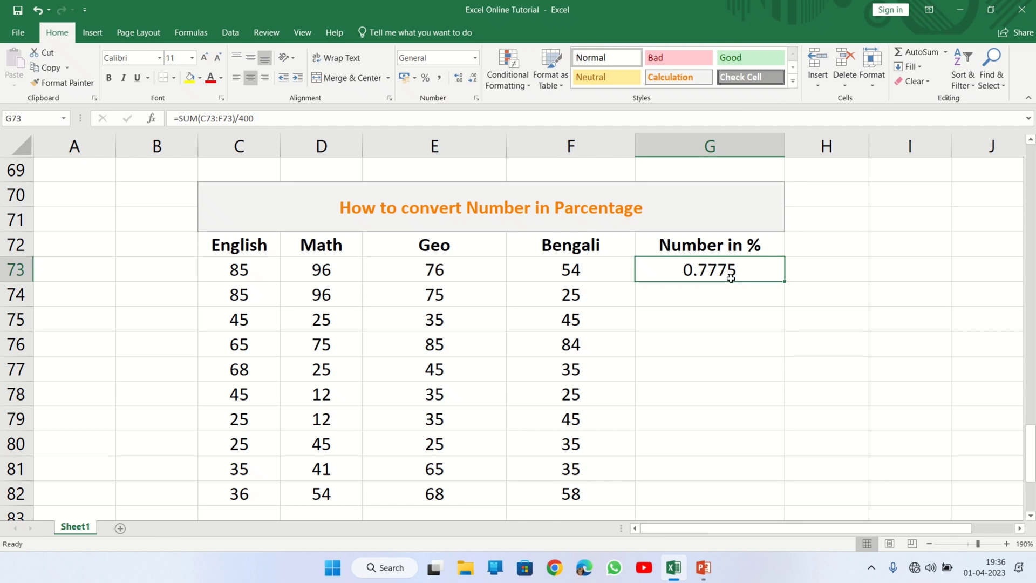
{"action": "left_click_drag", "start_coordinate": [730, 318], "coordinate": [725, 337]}
{"action": "left_click", "coordinate": [713, 278]}
{"action": "key", "text": "ctrl+1"}
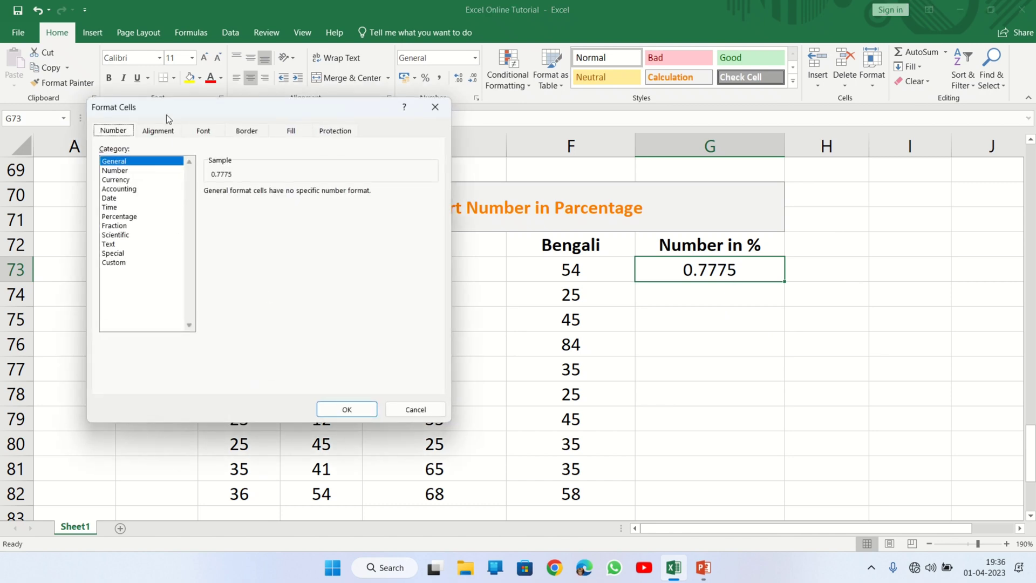
{"action": "left_click_drag", "start_coordinate": [169, 117], "coordinate": [326, 131]}
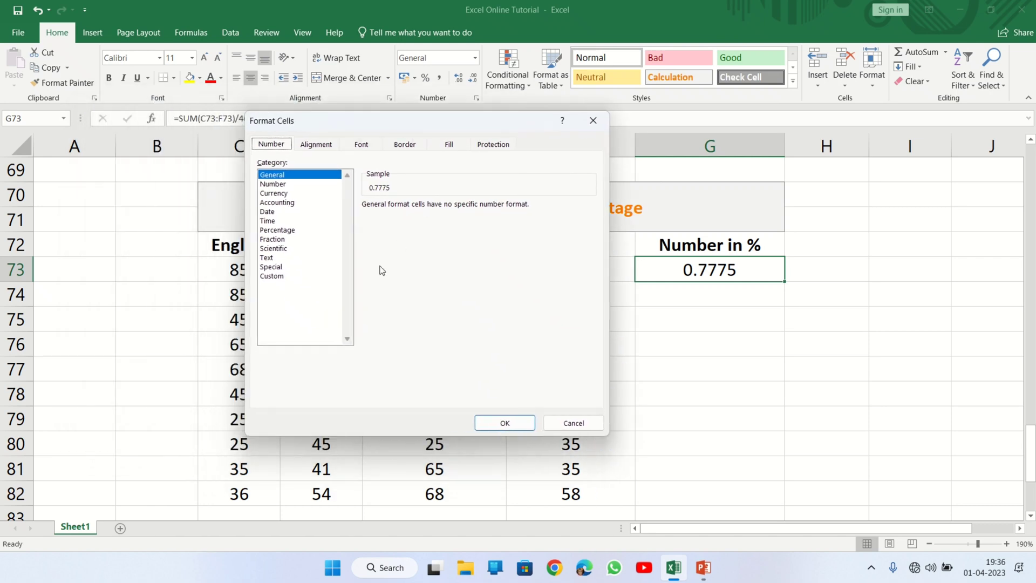
{"action": "left_click", "coordinate": [283, 231]}
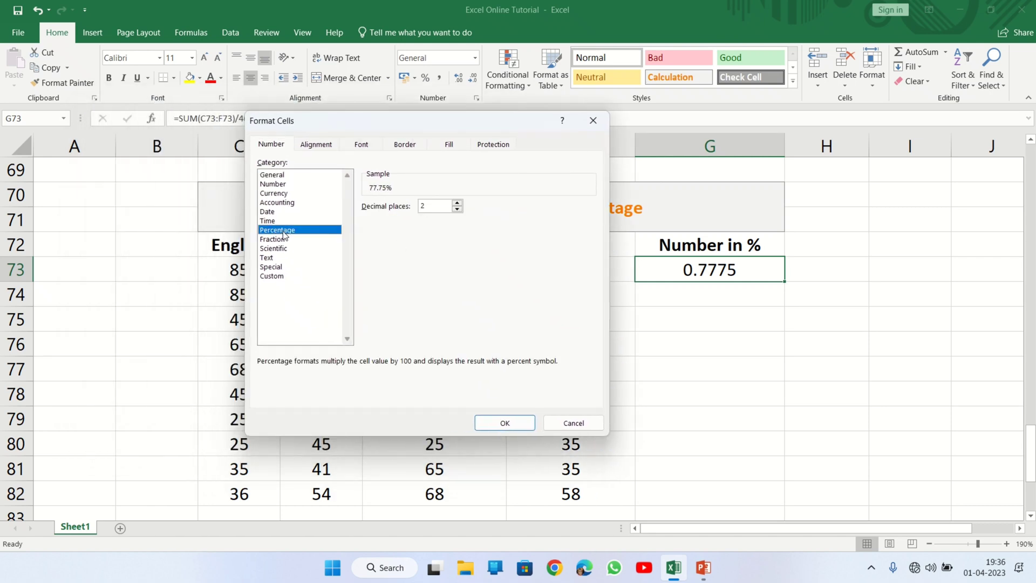
{"action": "left_click", "coordinate": [490, 426]}
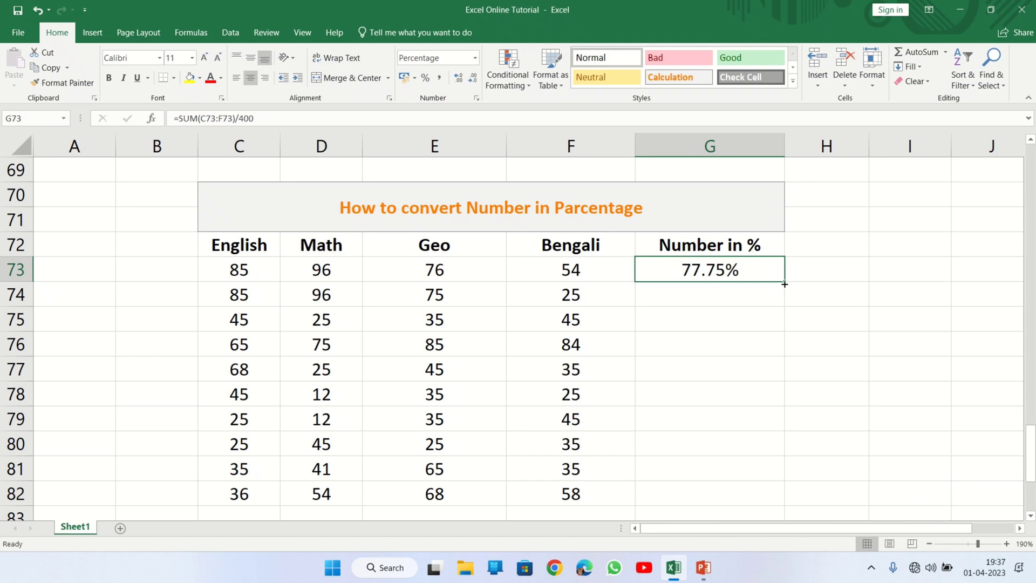
- Fill the percentage formula from G73 down through G82
{"action": "left_click_drag", "start_coordinate": [787, 282], "coordinate": [765, 495]}
{"action": "left_click", "coordinate": [823, 465]}
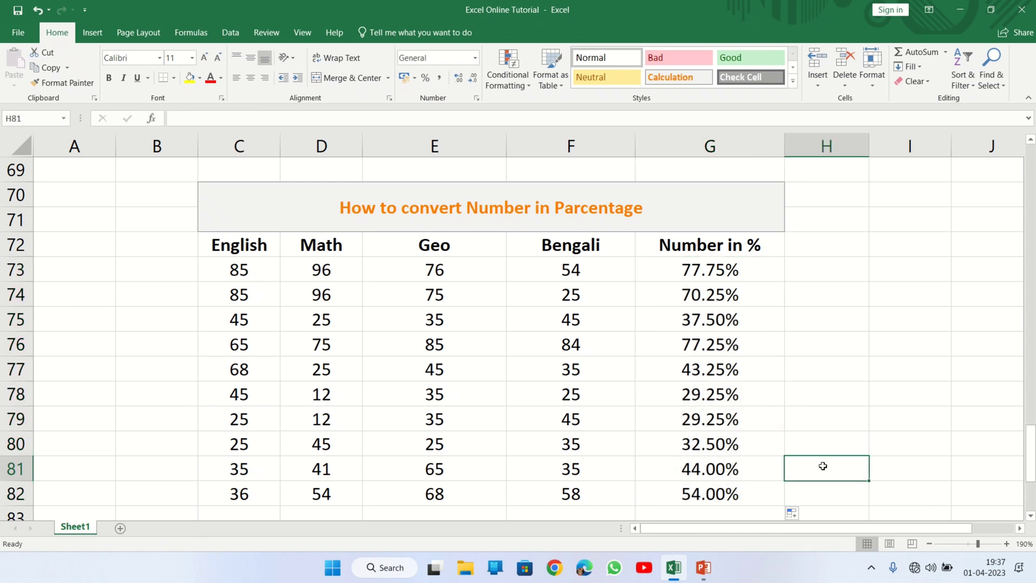
{"action": "left_click", "coordinate": [718, 495]}
{"action": "left_click", "coordinate": [532, 493]}
{"action": "left_click", "coordinate": [431, 494]}
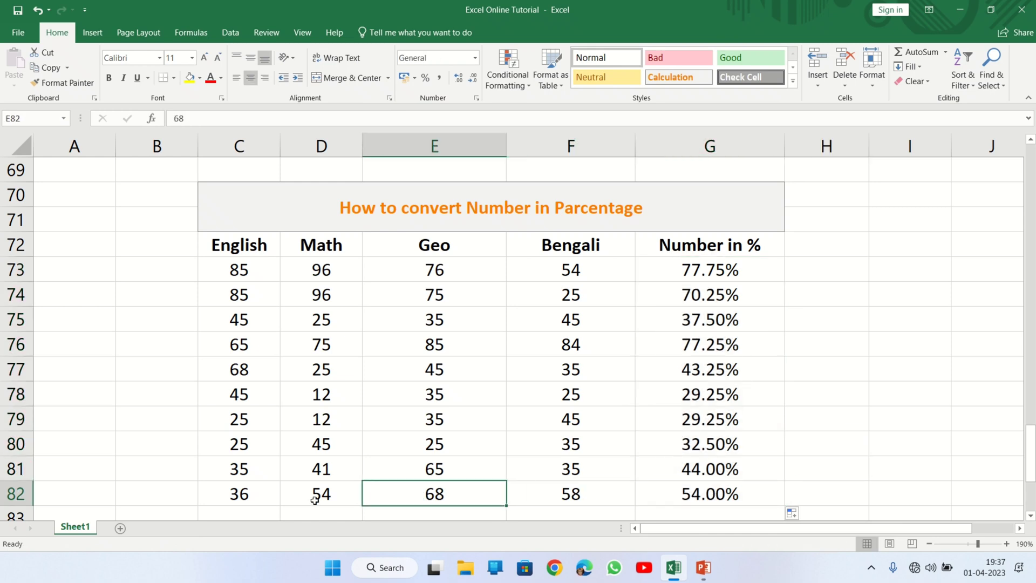
{"action": "left_click", "coordinate": [319, 495]}
{"action": "left_click", "coordinate": [261, 493]}
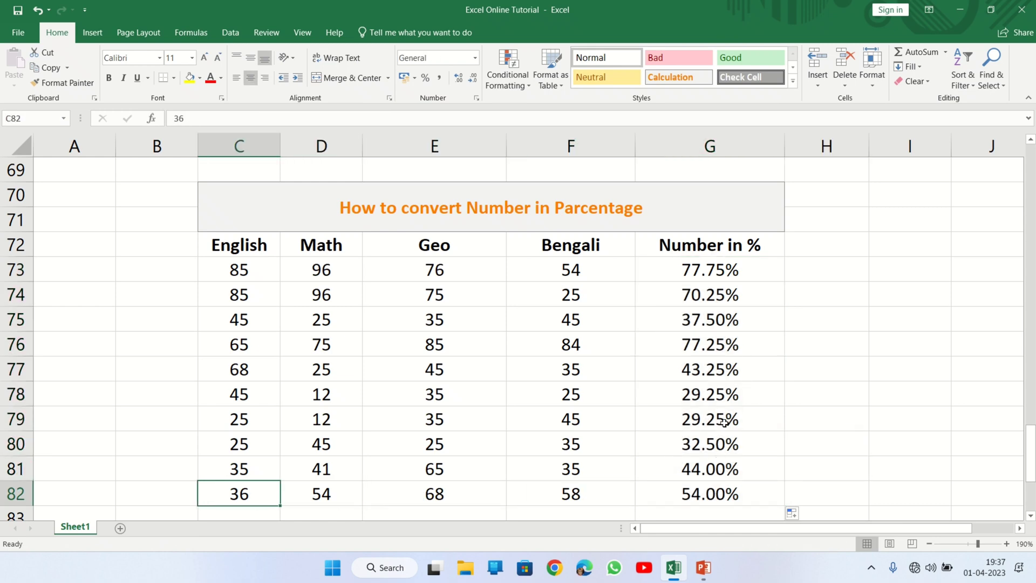